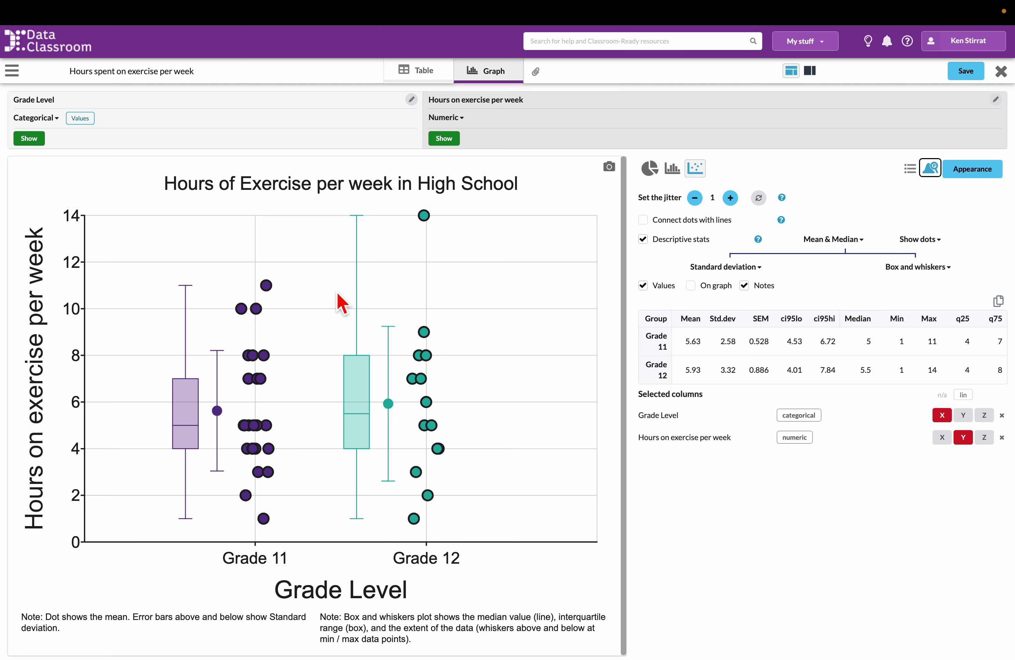
Show only outliers on the dot plot, treating points outside 1.5IQR as outliers.
{"action": "mouse_move", "coordinate": [431, 220]}
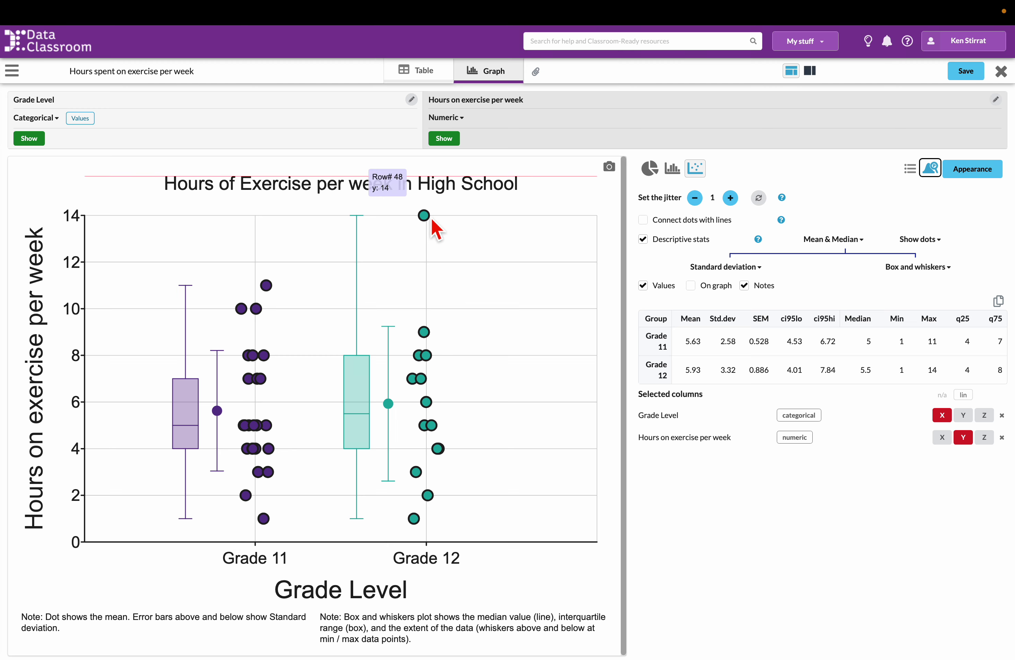
{"action": "left_click", "coordinate": [936, 243]}
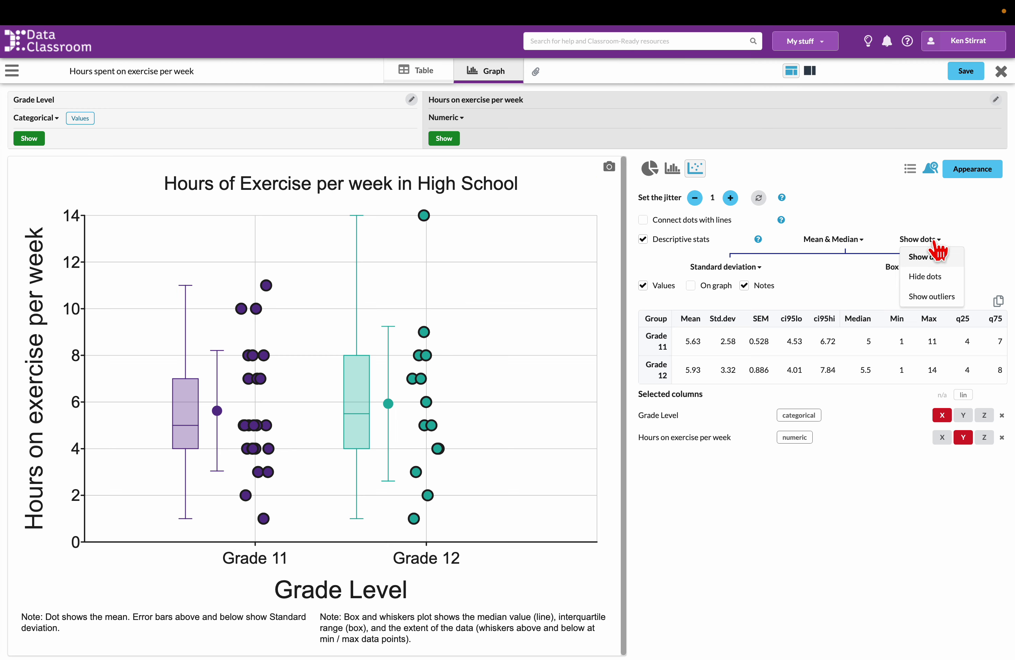
{"action": "left_click", "coordinate": [936, 296]}
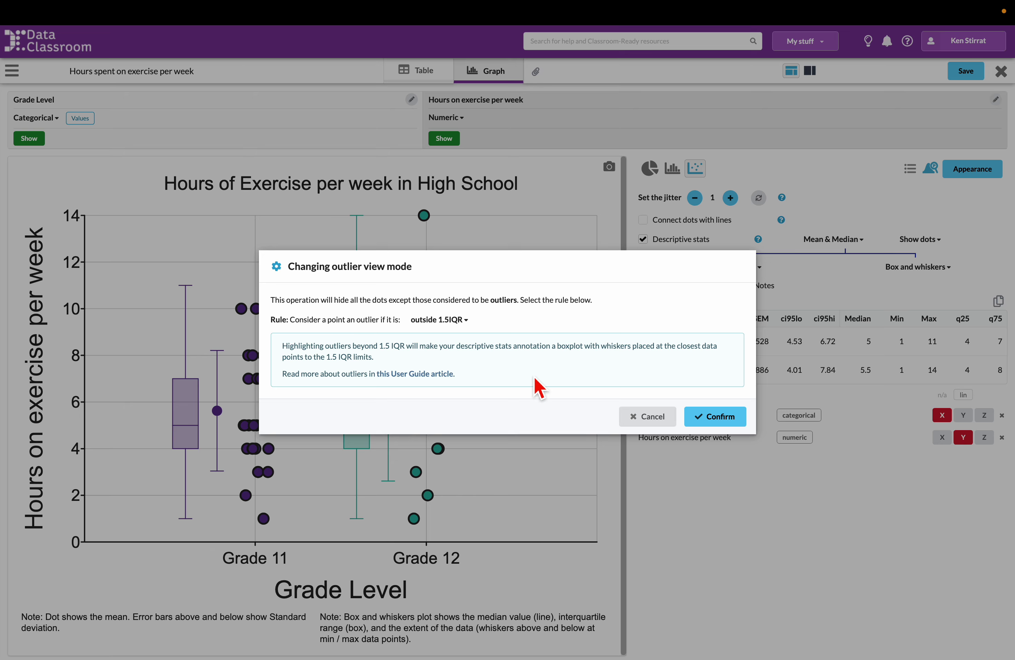
{"action": "left_click", "coordinate": [735, 421]}
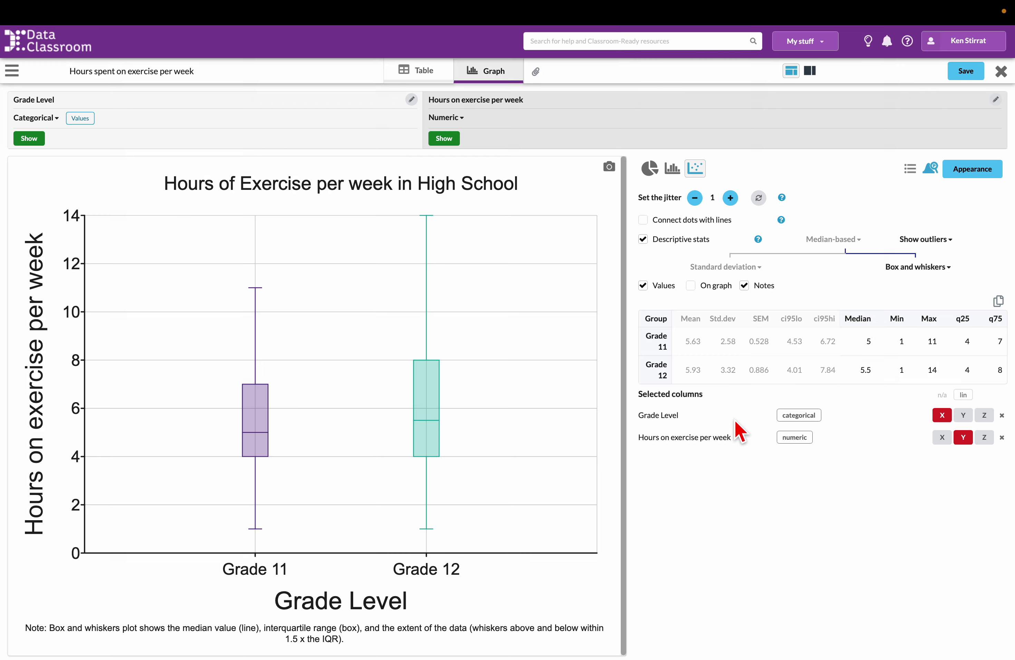
Turn off outlier highlighting and show all data dots on the plot again.
{"action": "left_click", "coordinate": [929, 242]}
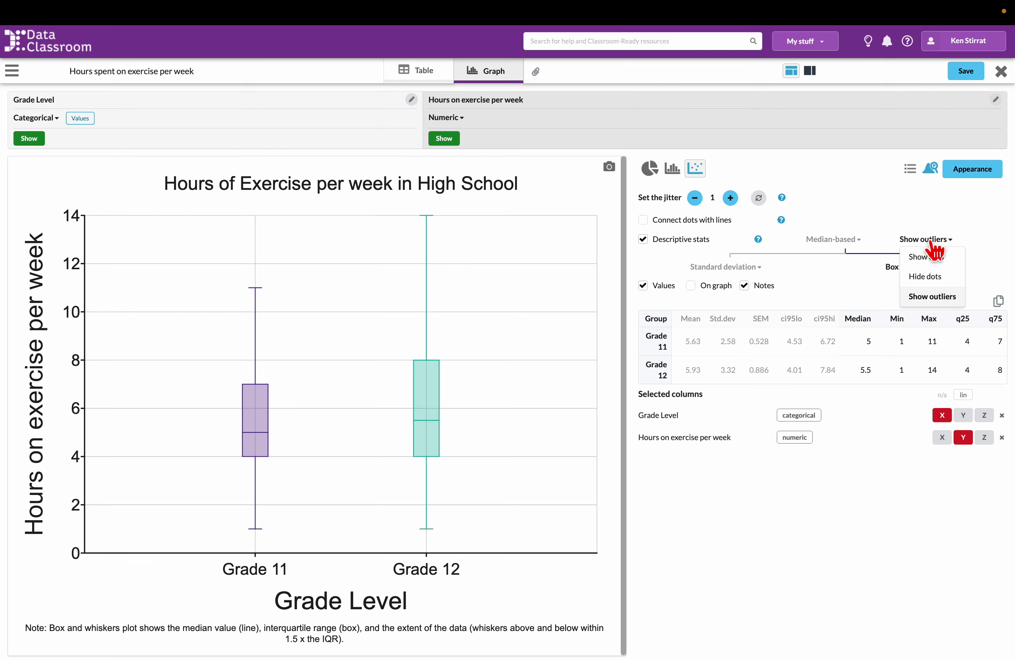
{"action": "left_click", "coordinate": [934, 257]}
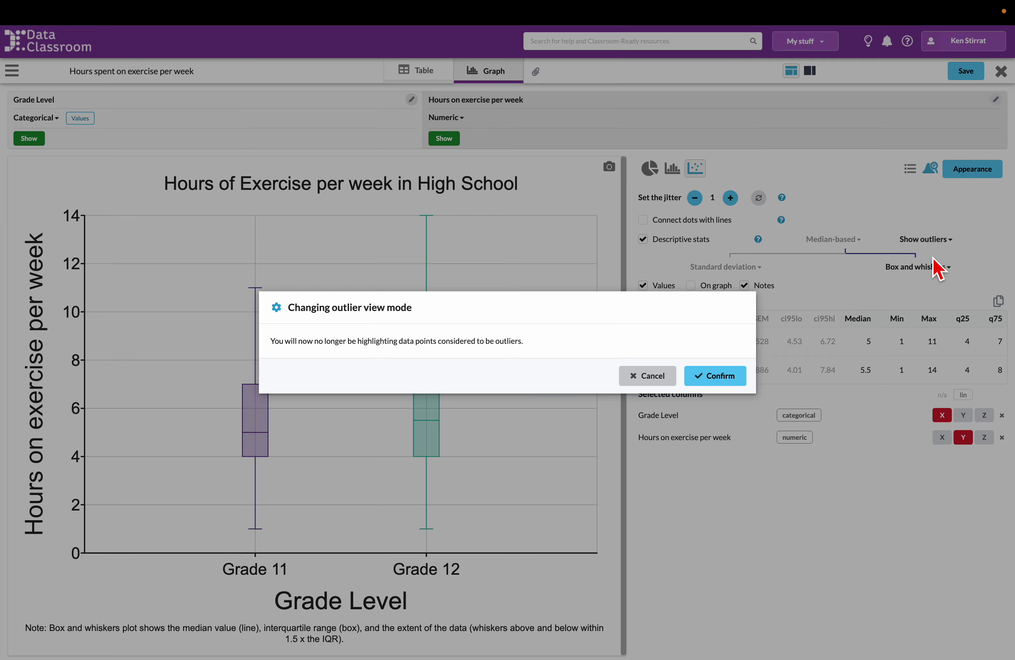
{"action": "left_click", "coordinate": [714, 384]}
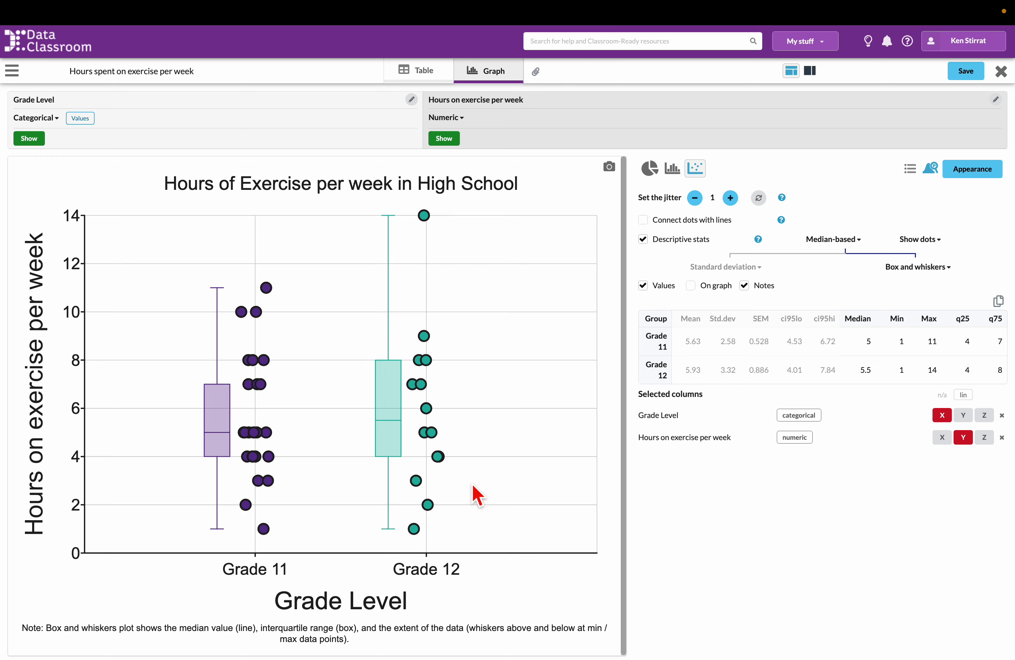
Exclude Grade 11 from the Grade Level values so that only Grade 12 is plotted.
{"action": "left_click", "coordinate": [81, 119]}
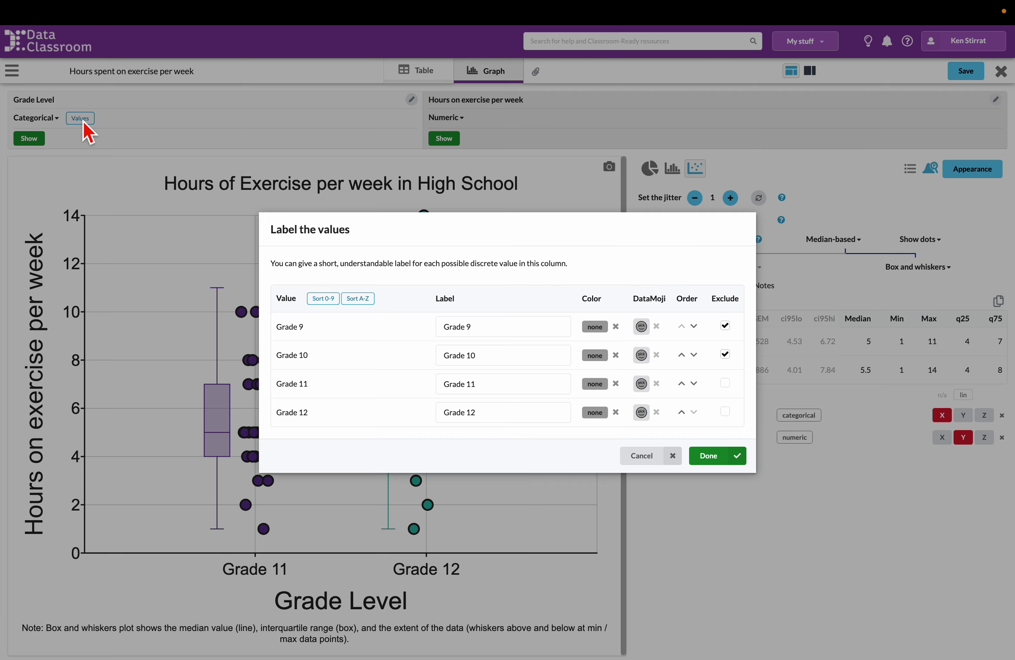
{"action": "left_click", "coordinate": [724, 383]}
{"action": "left_click", "coordinate": [709, 458]}
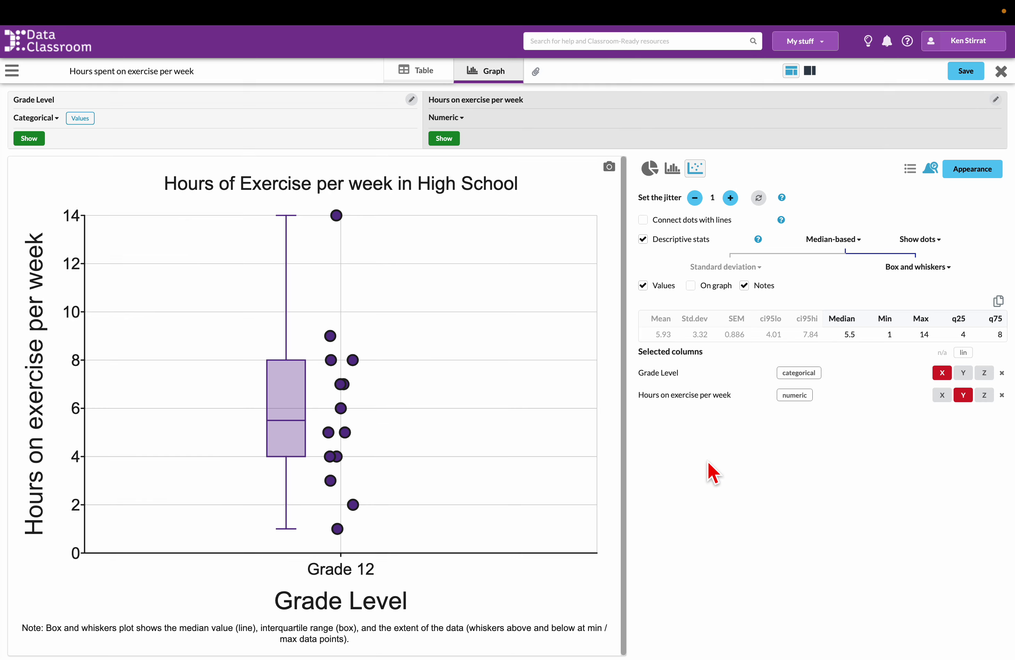
Display the Grade 12 data as a histogram and compare it with and without the normal distribution curve, leaving the curve on.
{"action": "left_click", "coordinate": [673, 169]}
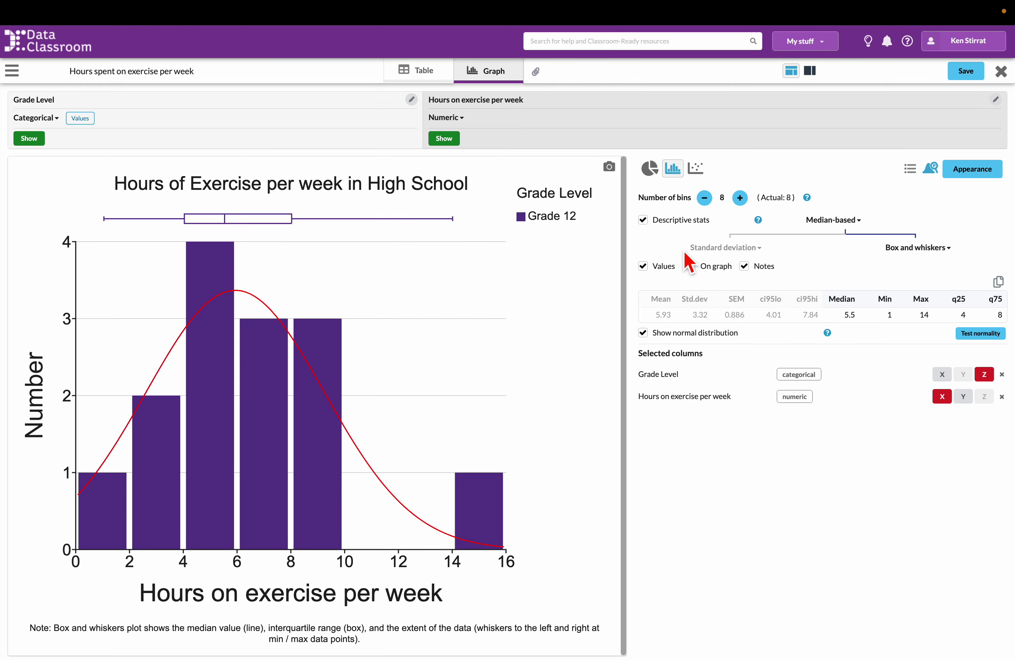
{"action": "left_click", "coordinate": [644, 334]}
{"action": "left_click", "coordinate": [643, 334]}
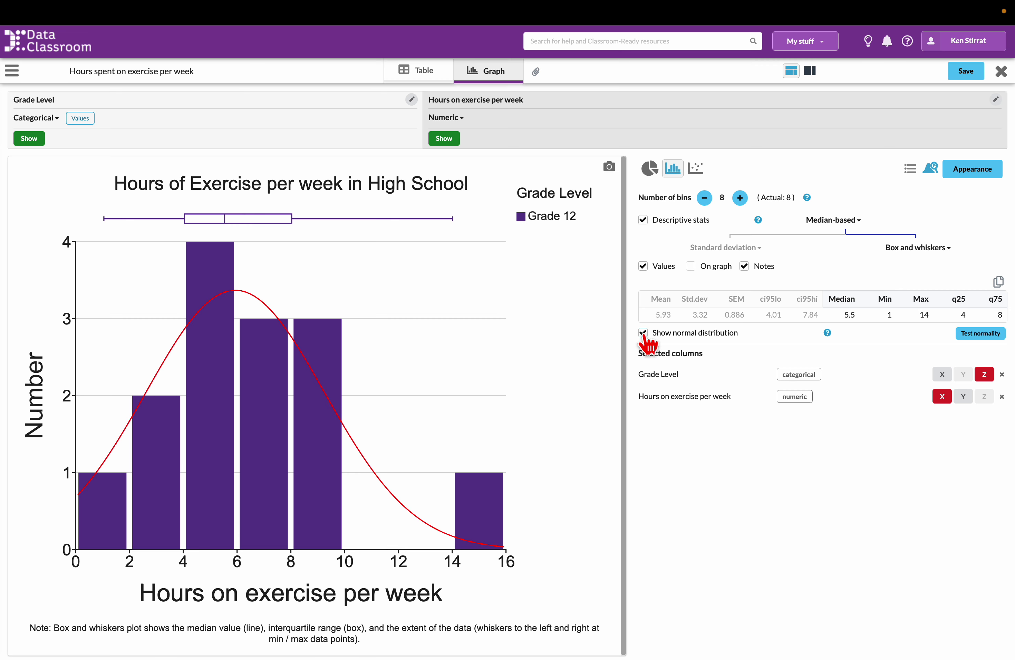
{"action": "left_click", "coordinate": [643, 334]}
{"action": "left_click", "coordinate": [643, 334]}
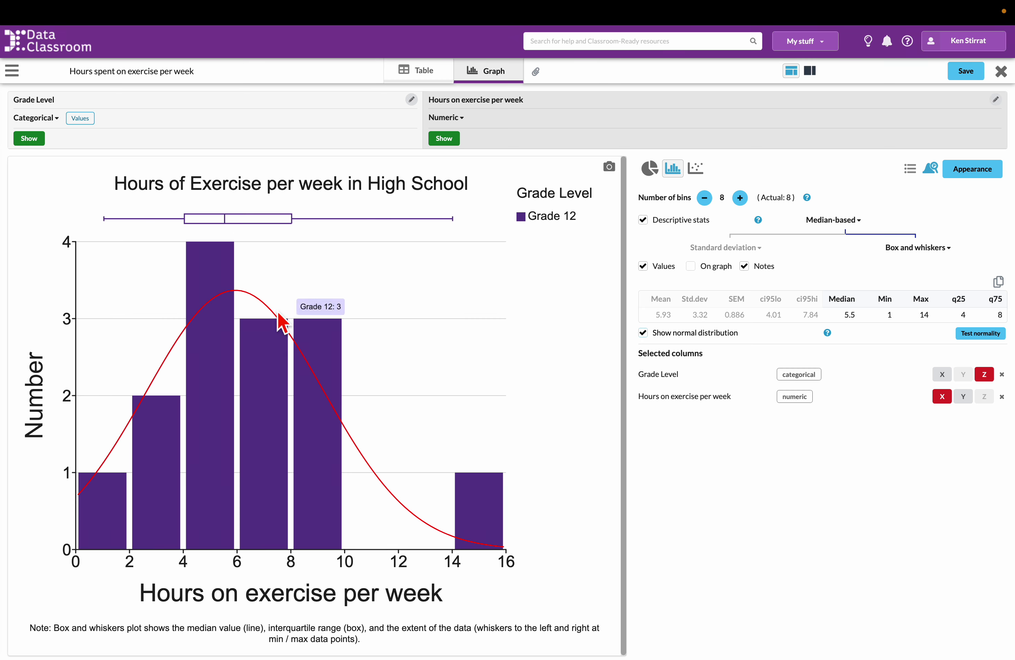
{"action": "mouse_move", "coordinate": [249, 497]}
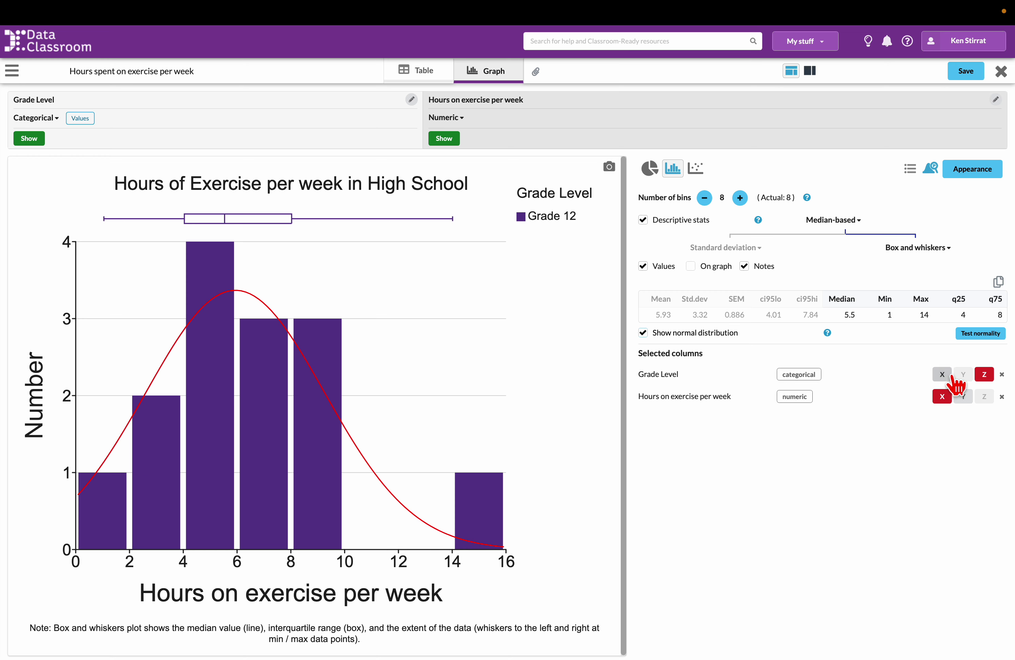
Run a Shapiro-Wilk normality test on the Grade 12 data, review its P-value and null hypothesis rule, and close the results.
{"action": "left_click", "coordinate": [985, 336]}
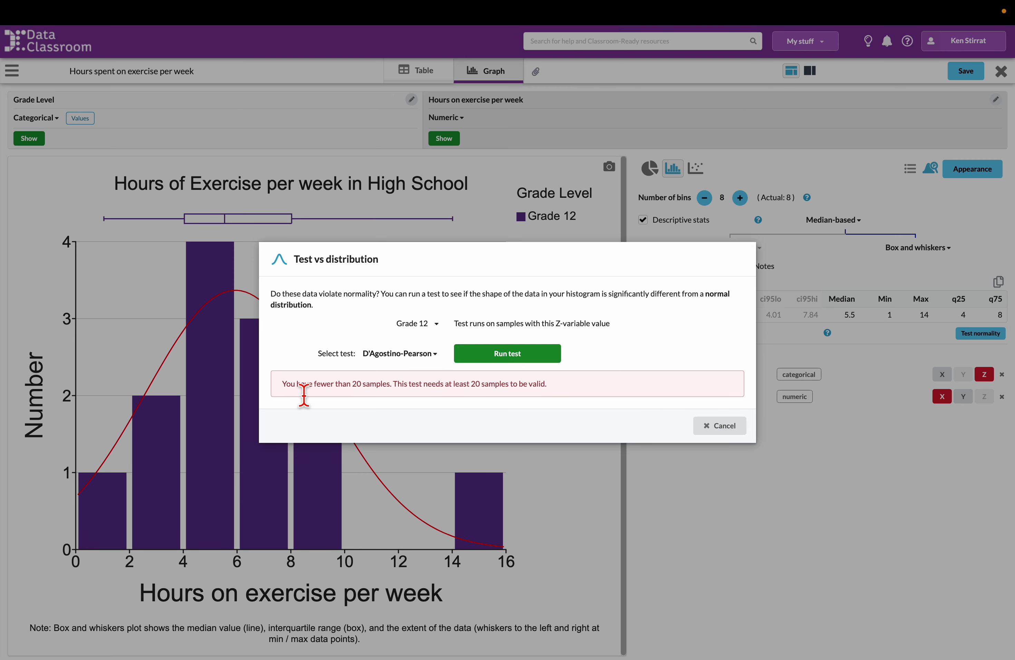
{"action": "left_click", "coordinate": [430, 355]}
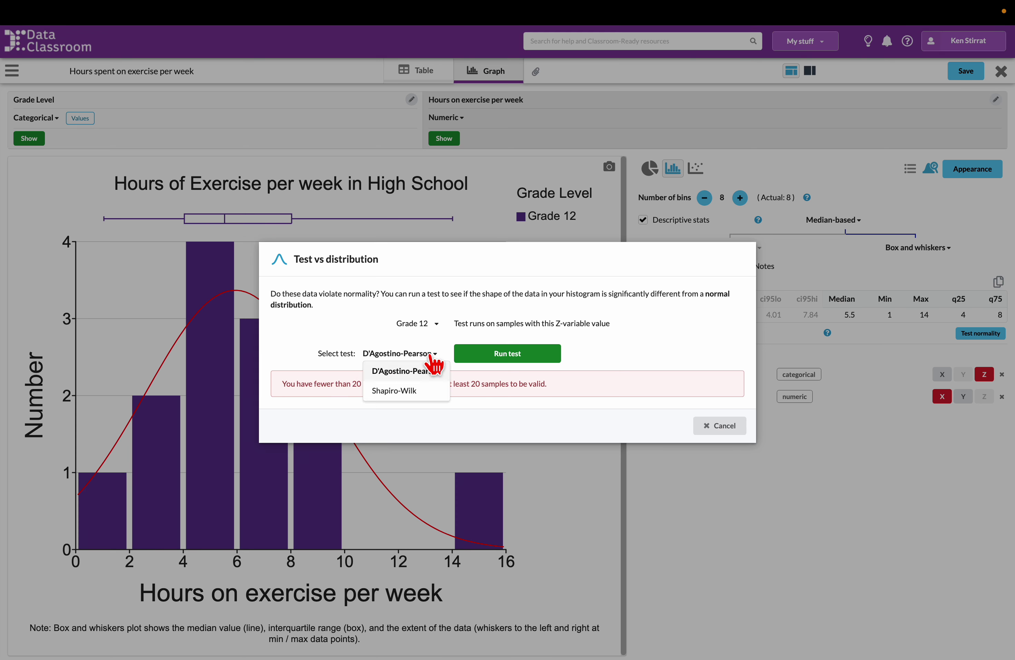
{"action": "left_click", "coordinate": [412, 391]}
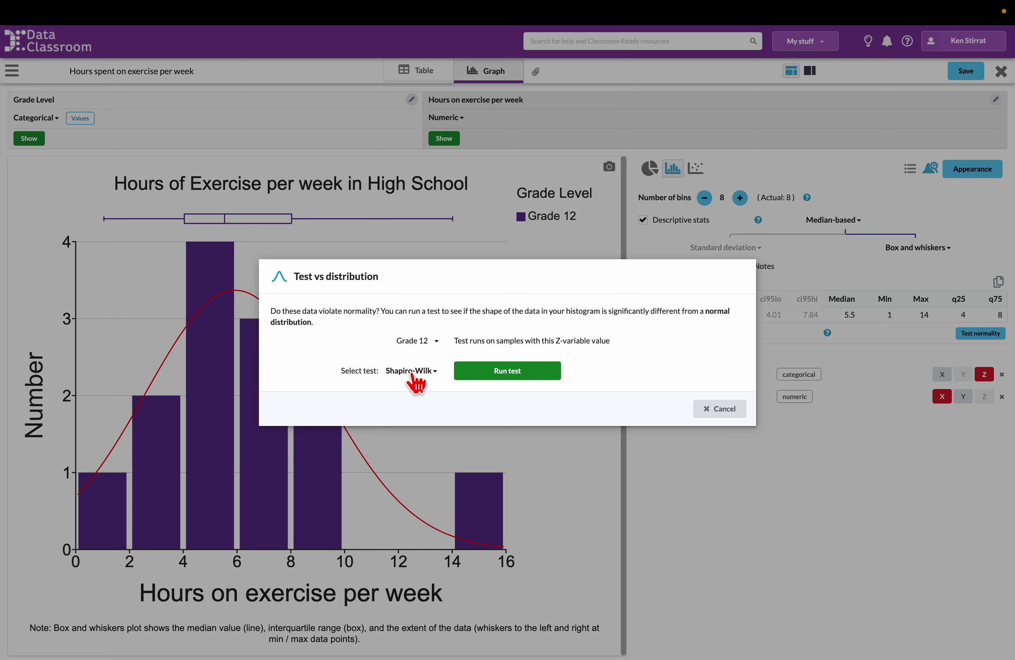
{"action": "left_click", "coordinate": [509, 373]}
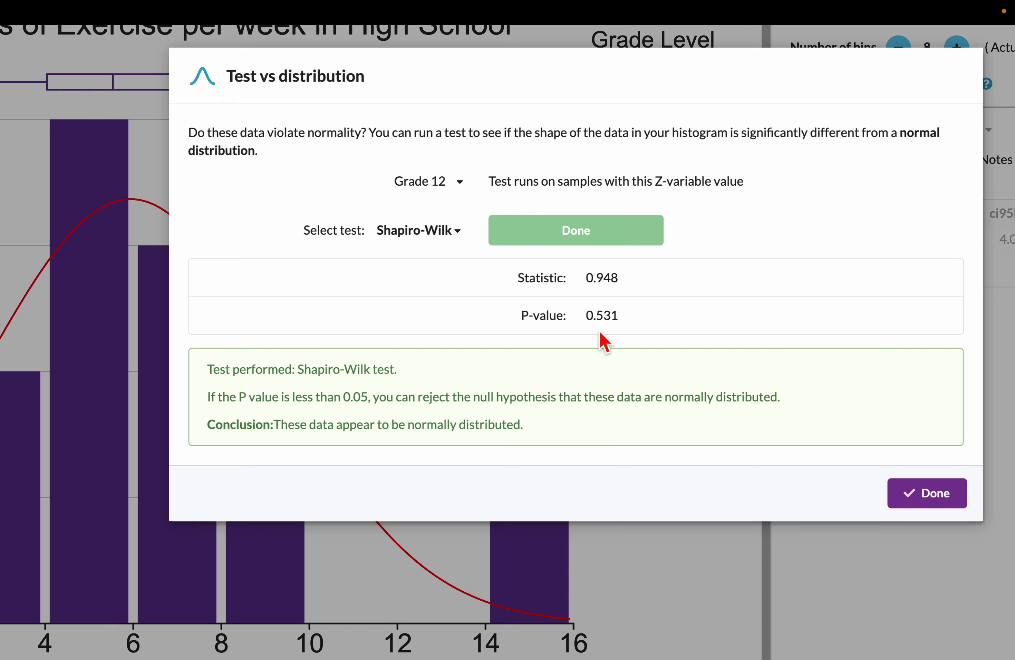
{"action": "left_click_drag", "start_coordinate": [528, 322], "coordinate": [625, 321]}
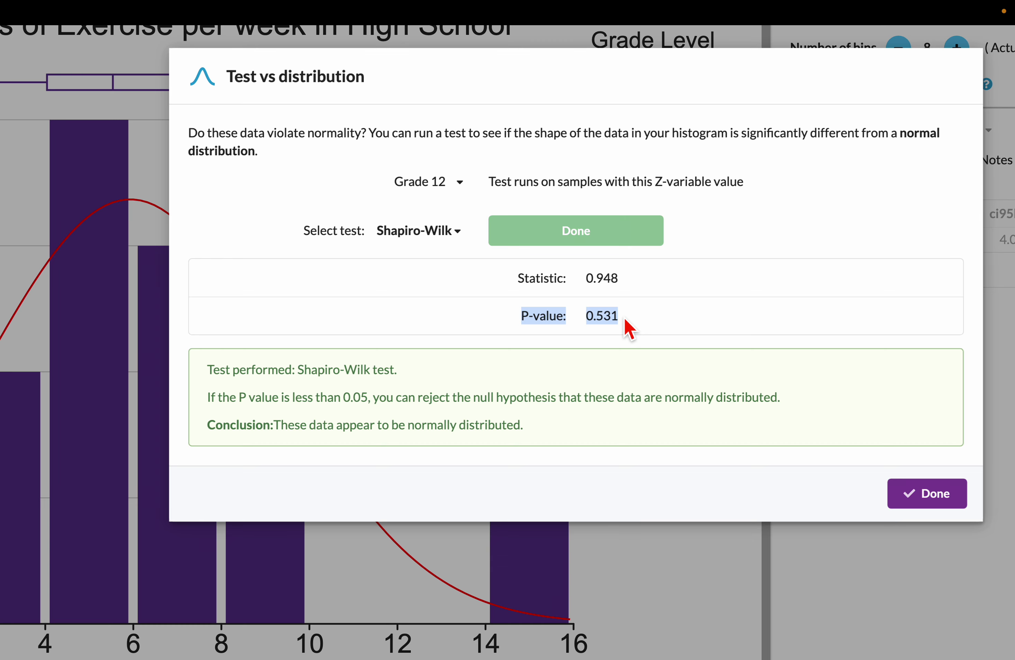
{"action": "left_click_drag", "start_coordinate": [247, 405], "coordinate": [551, 412]}
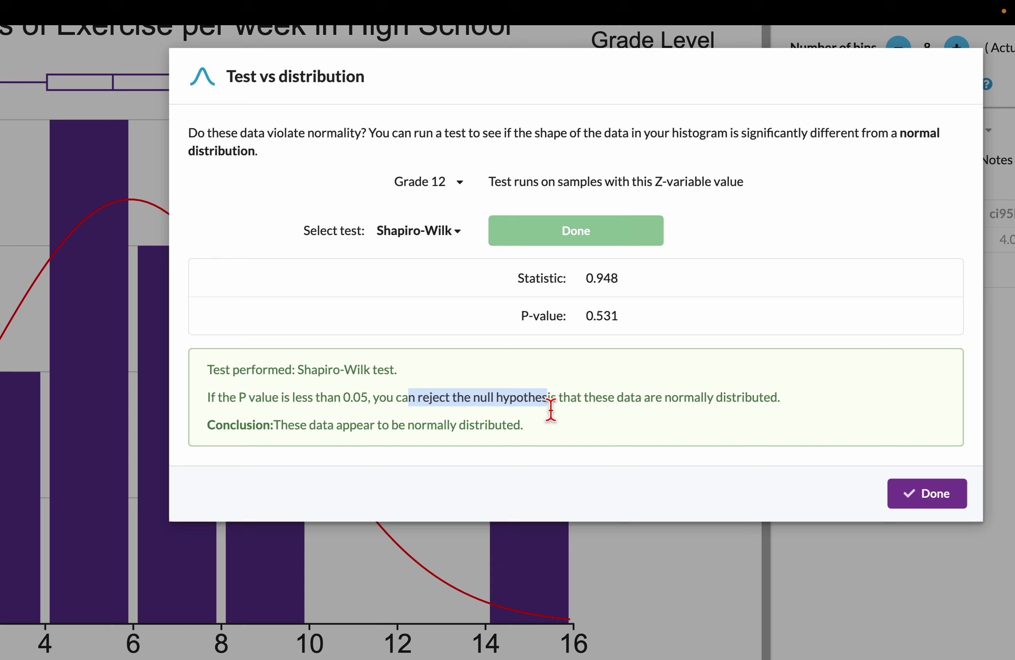
{"action": "left_click", "coordinate": [477, 406]}
{"action": "left_click_drag", "start_coordinate": [477, 406], "coordinate": [789, 408]}
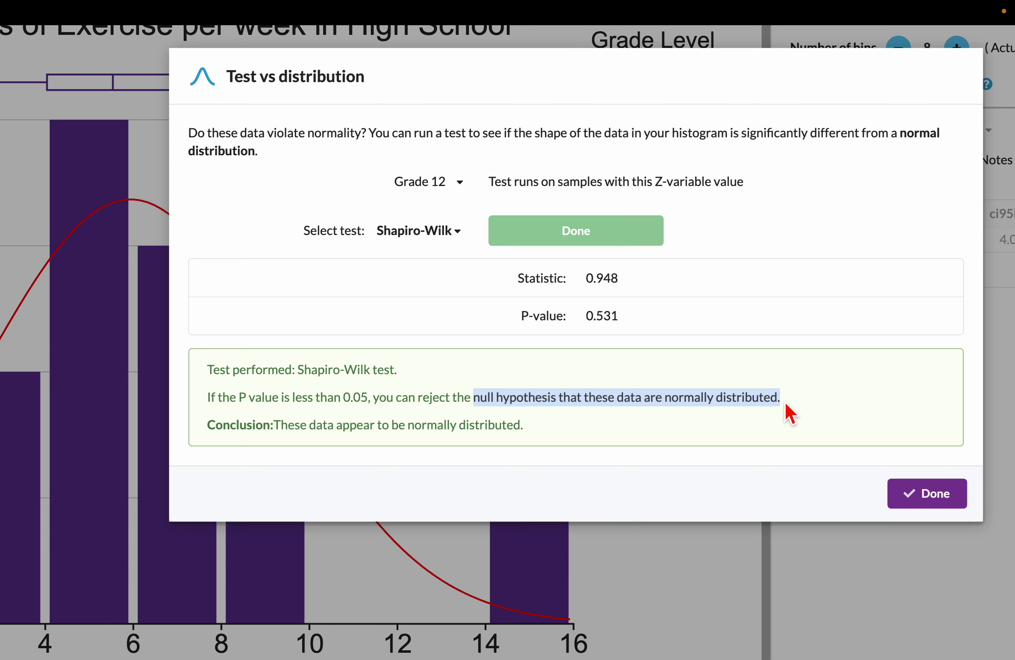
{"action": "left_click", "coordinate": [912, 493]}
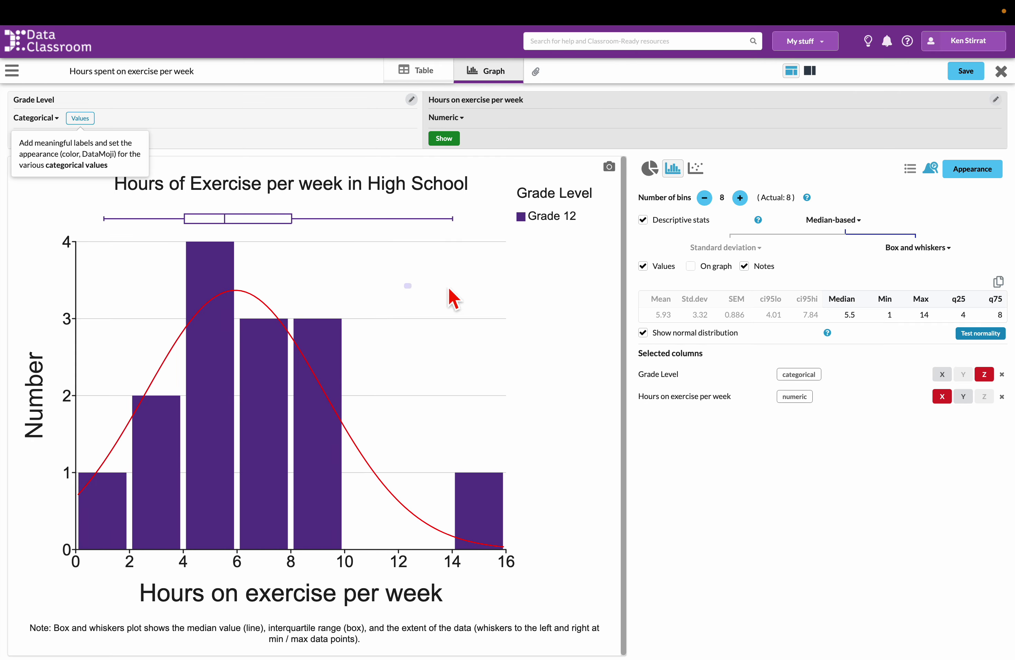
Exclude Grade 12 and include Grade 11 in the Grade Level values for the histogram.
{"action": "mouse_move", "coordinate": [572, 222]}
{"action": "left_mouse_down"}
{"action": "mouse_move", "coordinate": [556, 223]}
{"action": "mouse_move", "coordinate": [584, 218]}
{"action": "left_mouse_up"}
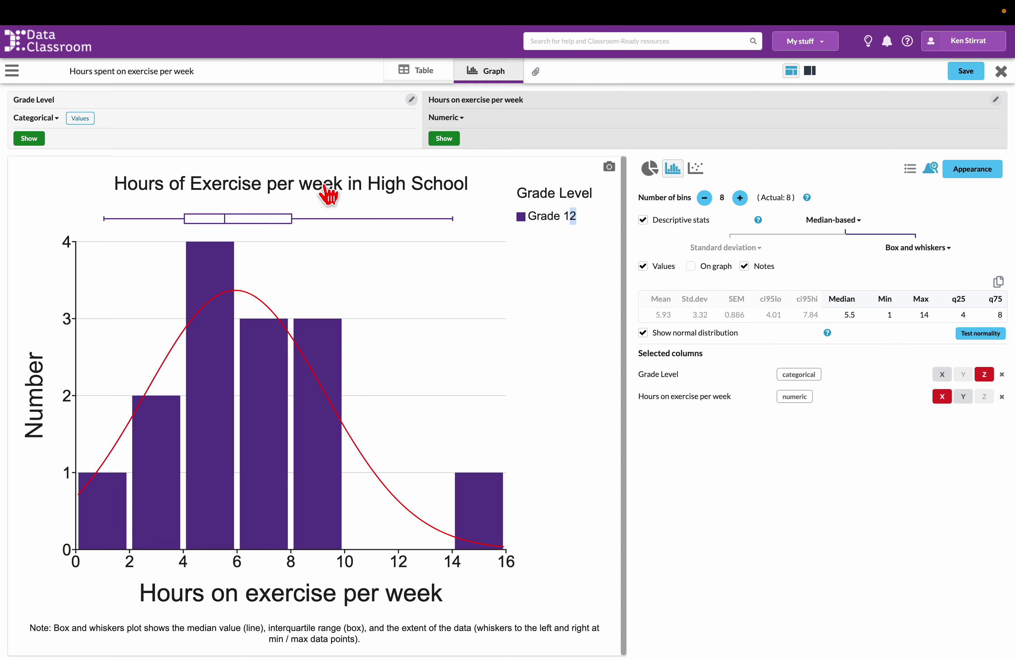
{"action": "left_click", "coordinate": [86, 121]}
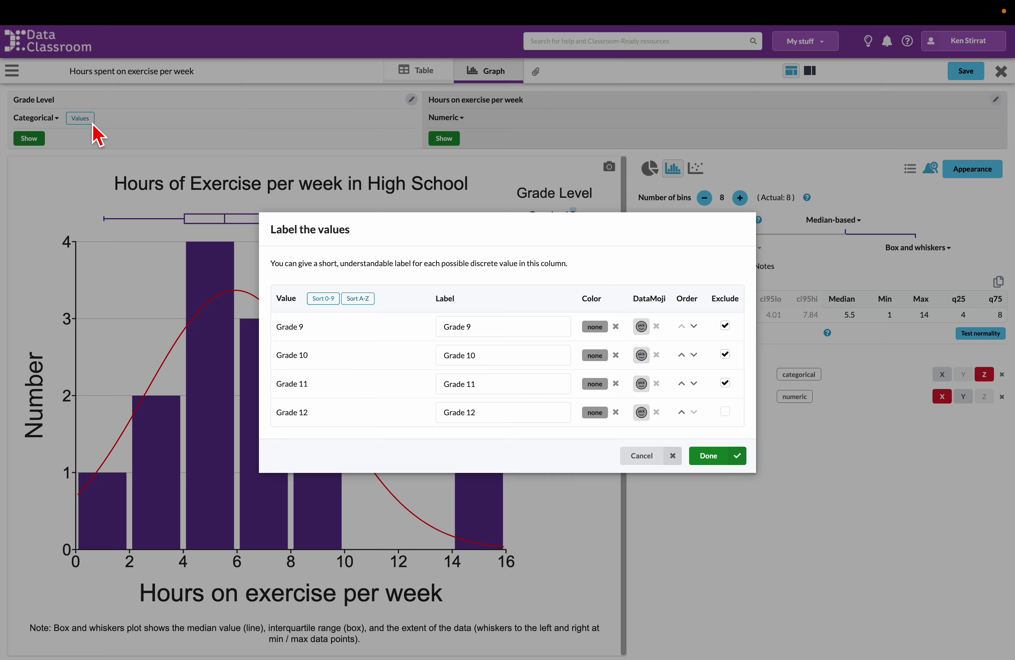
{"action": "left_click", "coordinate": [725, 412]}
{"action": "left_click", "coordinate": [725, 384]}
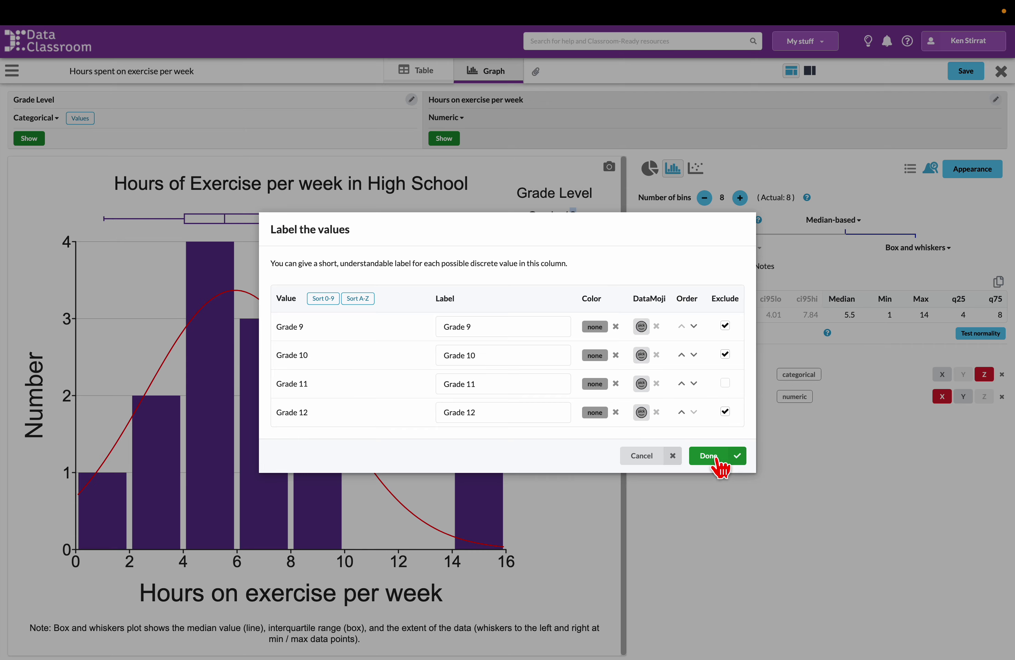
{"action": "left_click", "coordinate": [722, 468]}
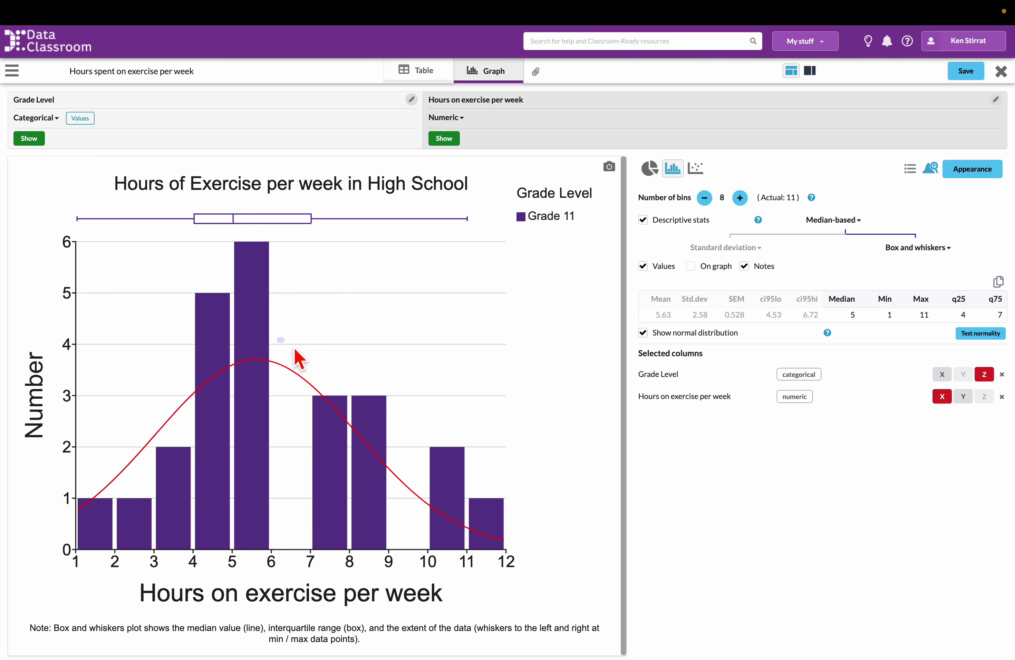
Run a Shapiro-Wilk normality test on the Grade 11 data, review its P-value and conclusion, and close the results.
{"action": "left_click", "coordinate": [985, 336]}
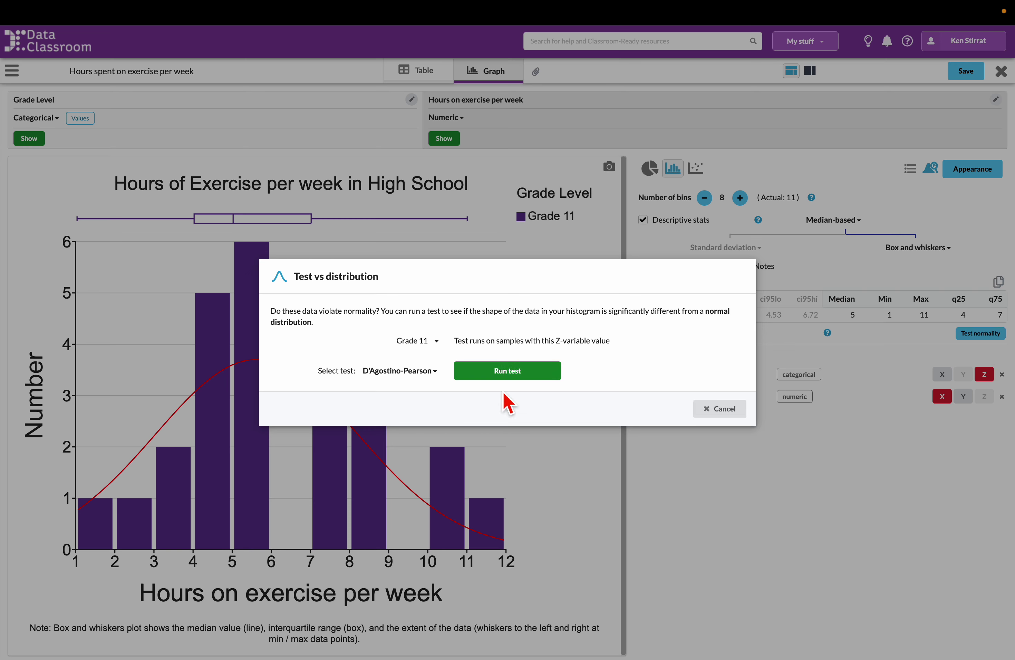
{"action": "left_click", "coordinate": [432, 371]}
{"action": "left_click", "coordinate": [419, 410]}
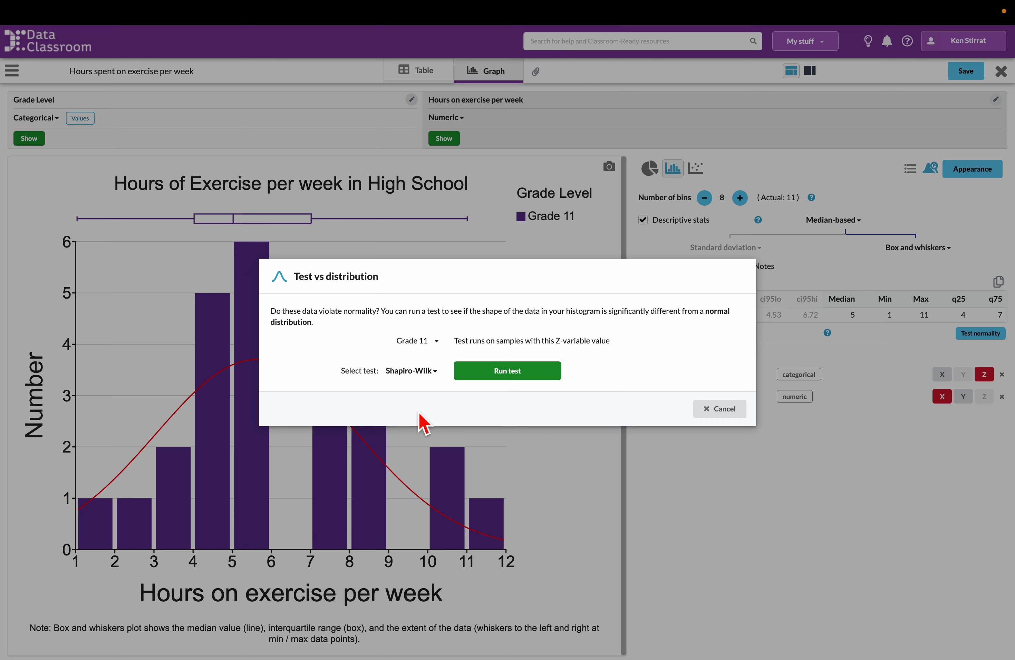
{"action": "left_click", "coordinate": [507, 377]}
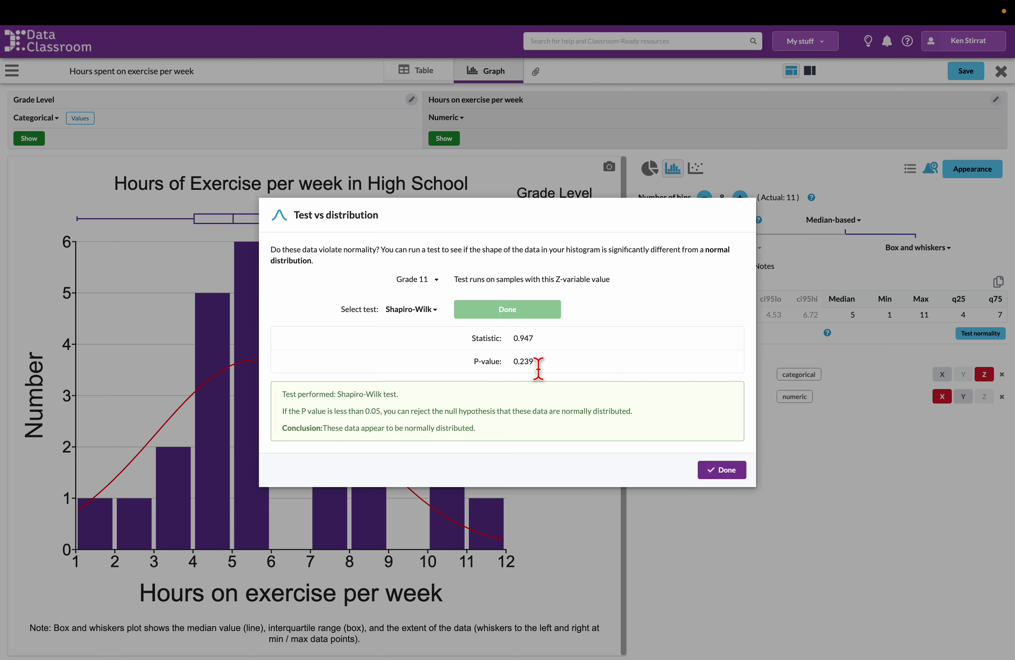
{"action": "double_click", "coordinate": [524, 361]}
{"action": "left_click_drag", "start_coordinate": [348, 428], "coordinate": [483, 435]}
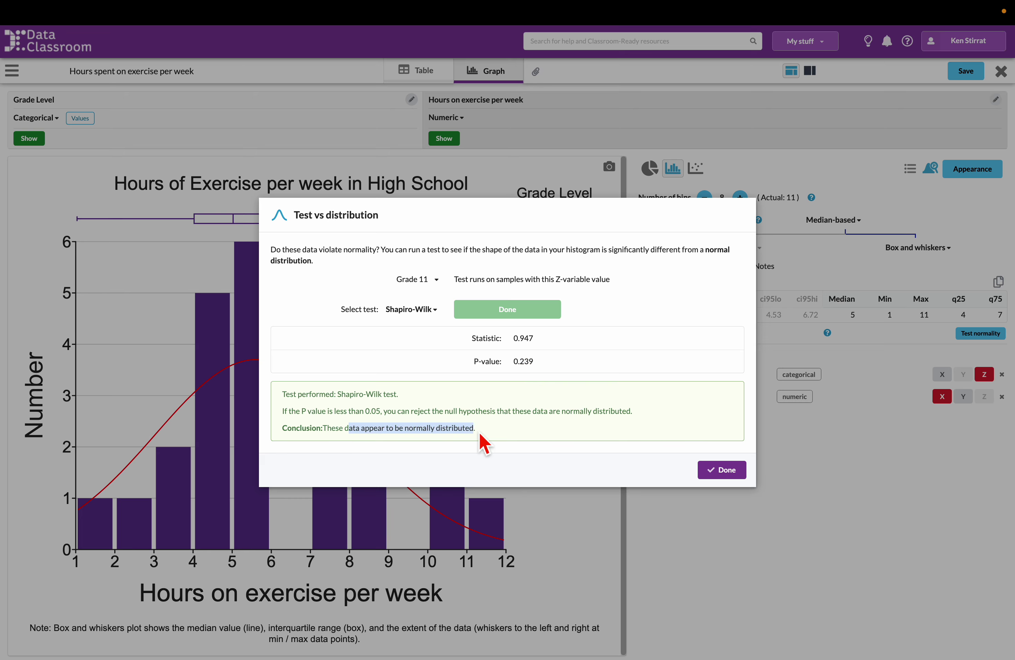
{"action": "left_click", "coordinate": [722, 470]}
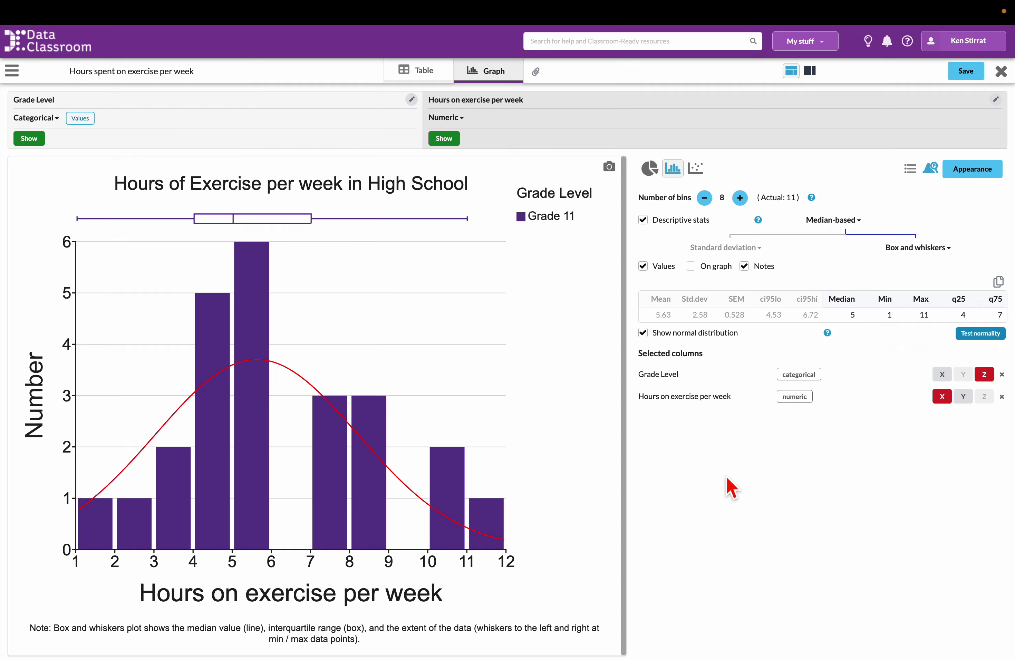
Try the Grade 11 histogram with as few as 3 bins and return the number of bins to 8.
{"action": "left_click", "coordinate": [705, 198]}
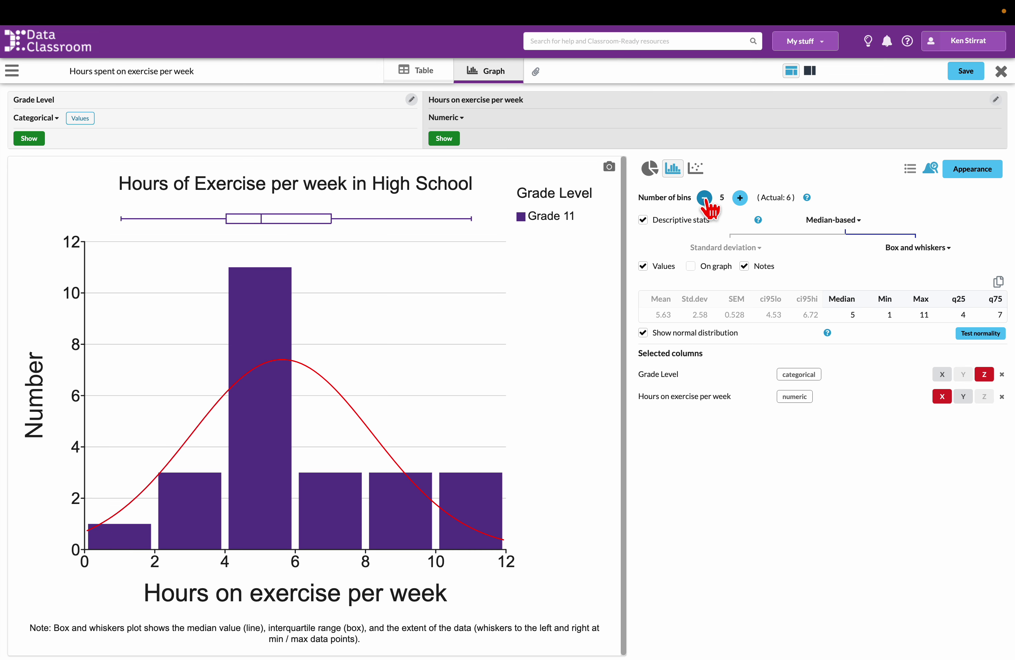
{"action": "left_click", "coordinate": [705, 198]}
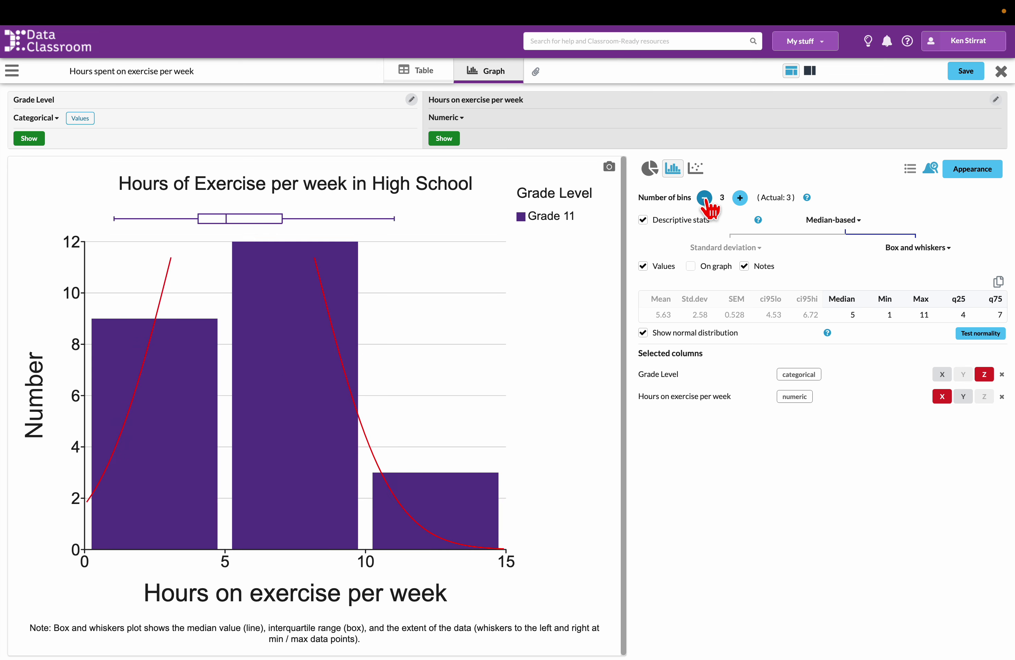
{"action": "left_click", "coordinate": [740, 198]}
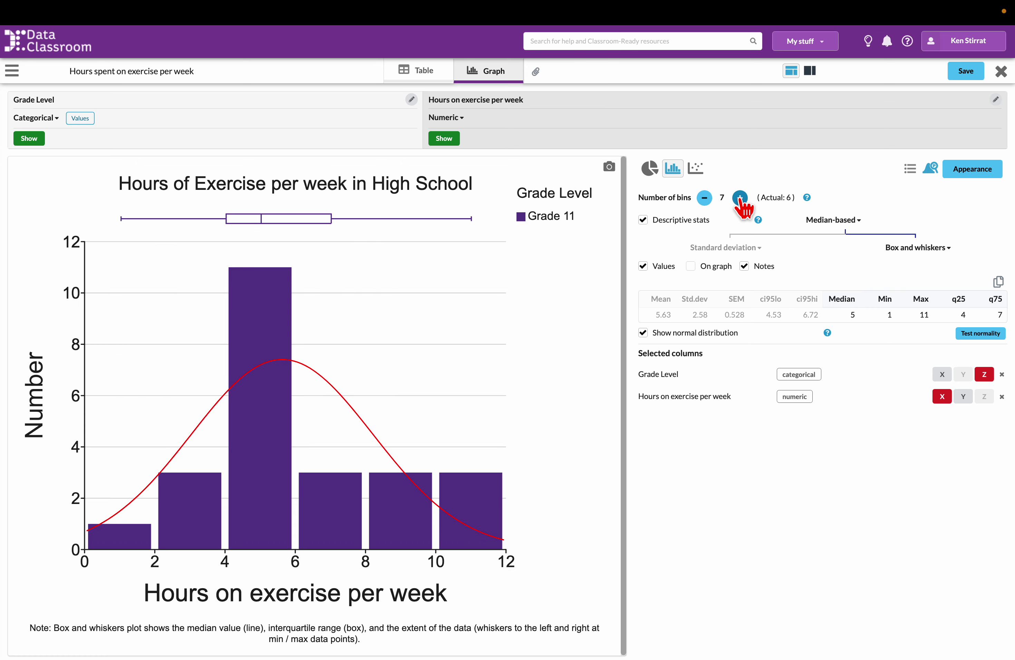
{"action": "left_click", "coordinate": [740, 198]}
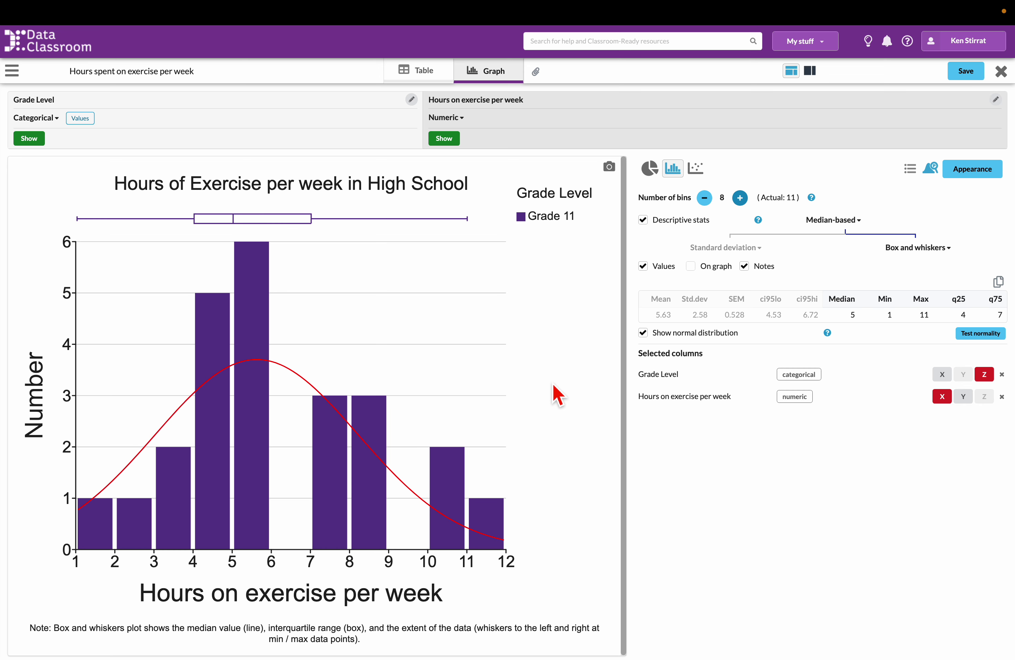
Include Grade 12 again in the Grade Level values and switch the graph to a dot plot.
{"action": "left_click", "coordinate": [87, 121]}
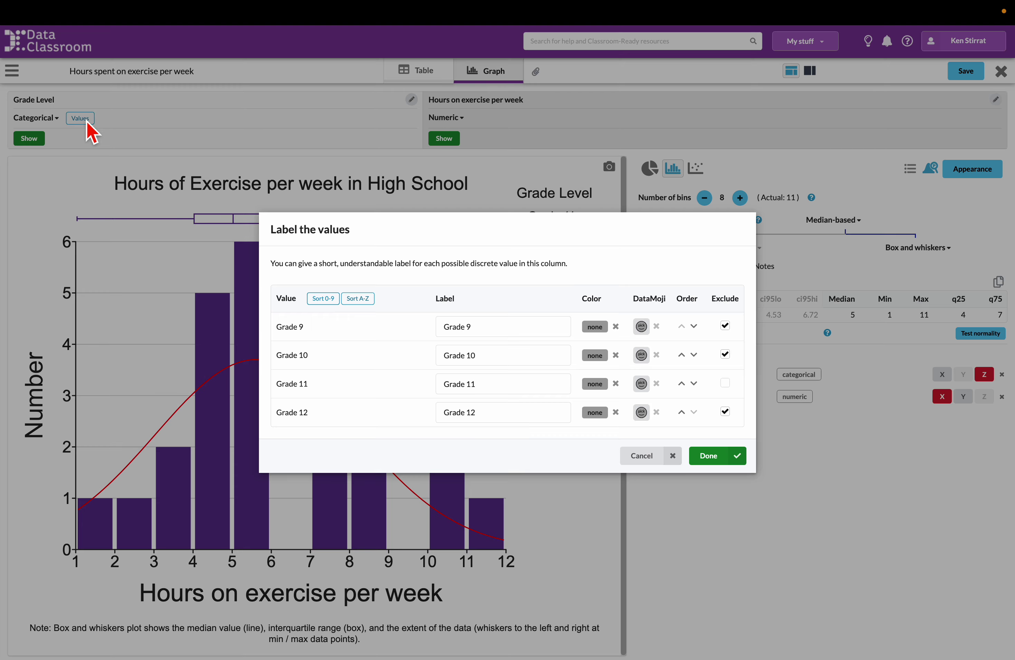
{"action": "left_click", "coordinate": [725, 411]}
{"action": "left_click", "coordinate": [719, 456]}
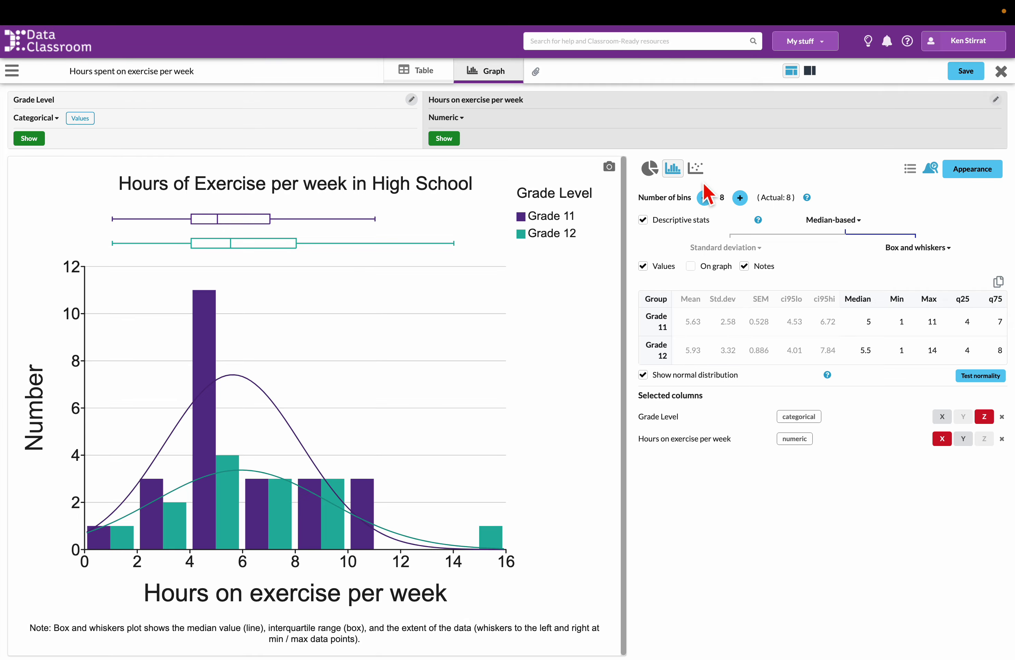
{"action": "left_click", "coordinate": [695, 169]}
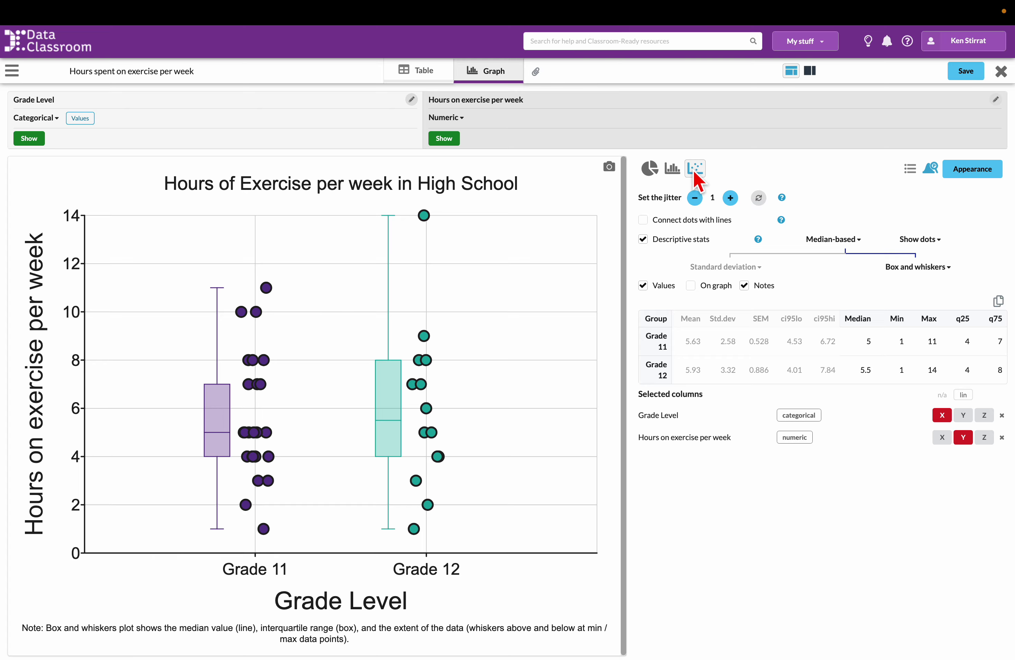
Run a T-test on weekly exercise hours between Grade 11 and Grade 12, review the P-value and its interpretation, and close the results.
{"action": "left_click", "coordinate": [931, 169]}
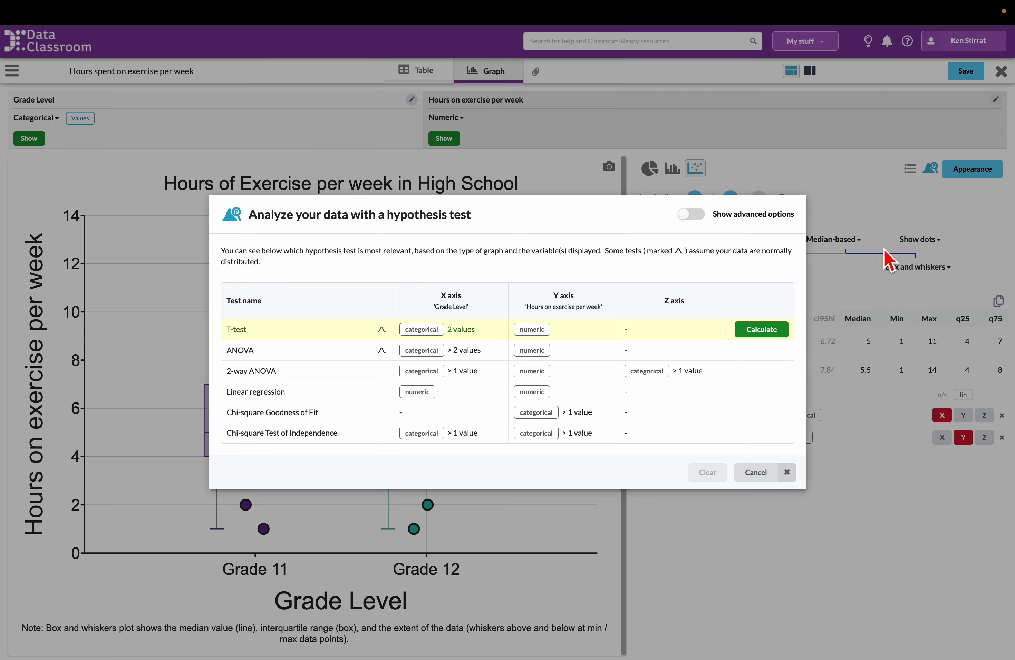
{"action": "left_click", "coordinate": [766, 331]}
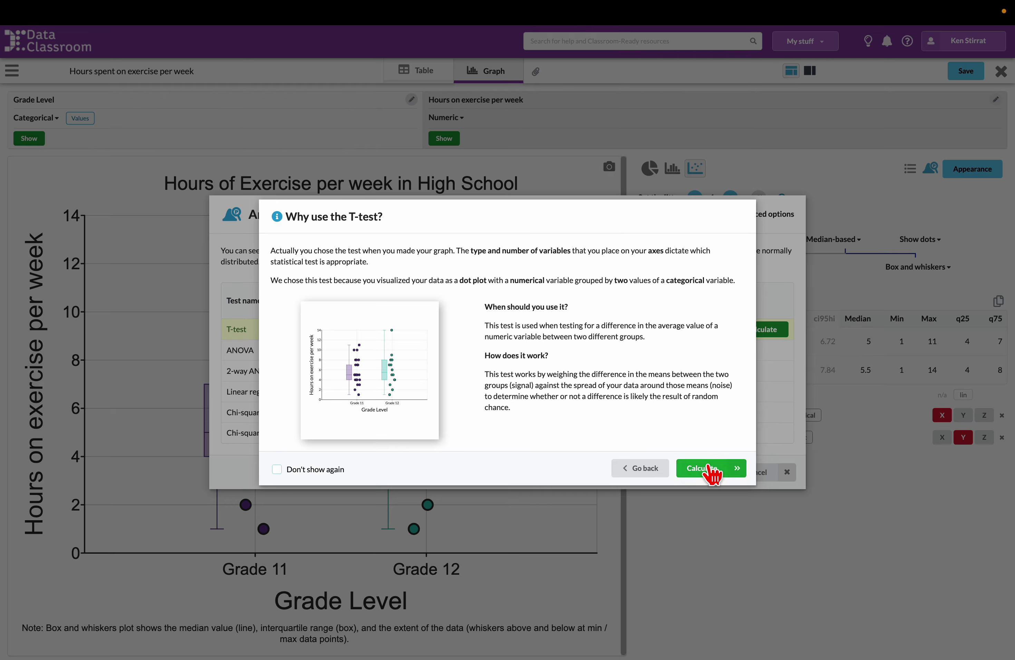
{"action": "left_click", "coordinate": [714, 469]}
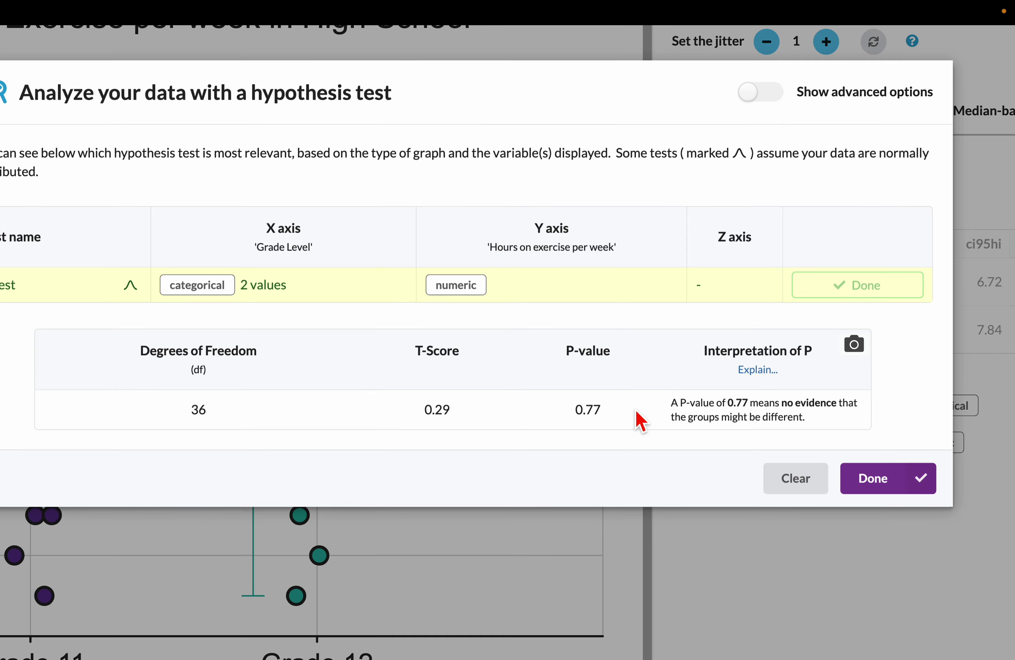
{"action": "left_click_drag", "start_coordinate": [597, 418], "coordinate": [580, 421]}
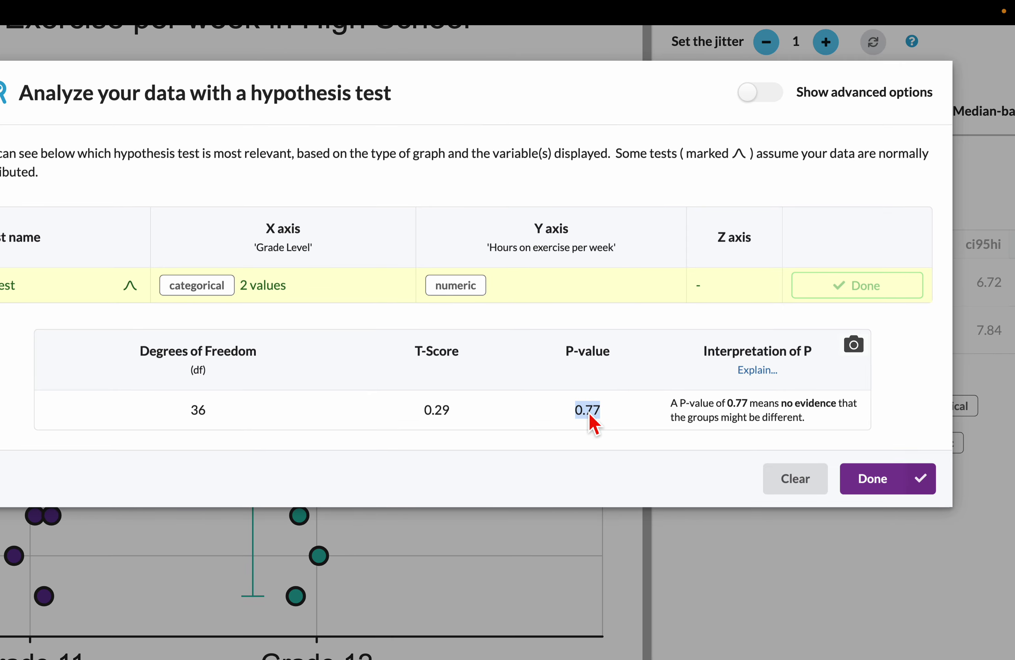
{"action": "left_click_drag", "start_coordinate": [809, 426], "coordinate": [666, 413]}
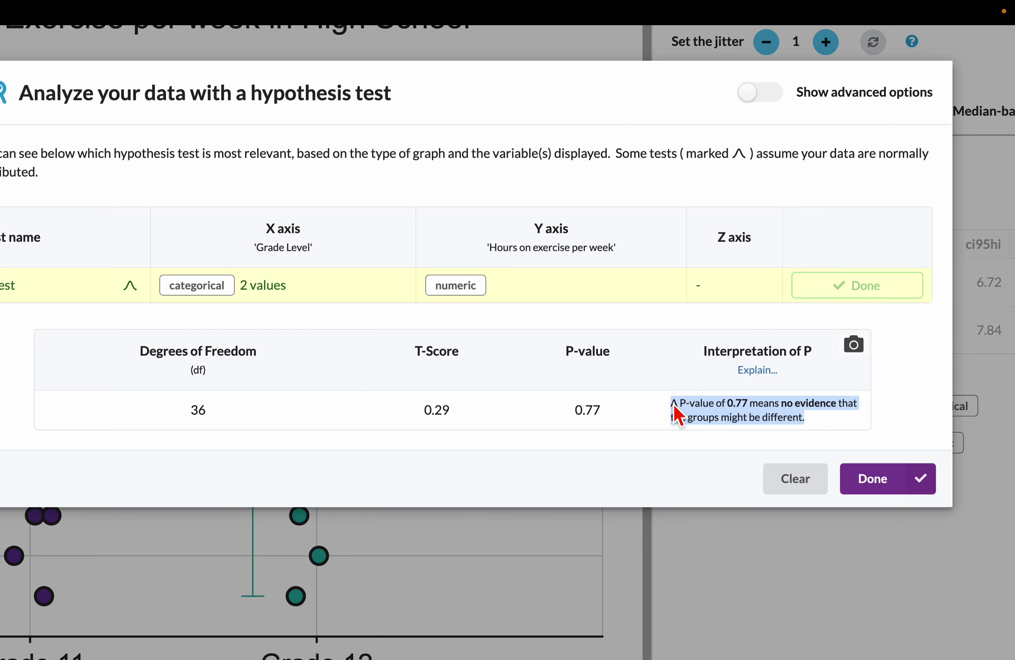
{"action": "left_click", "coordinate": [877, 480]}
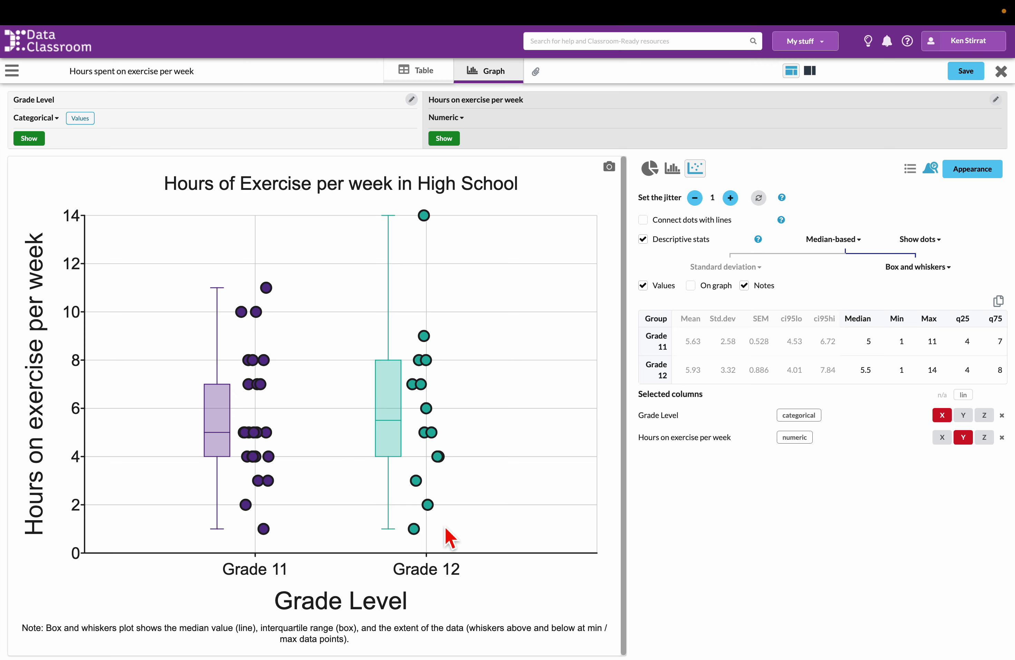
{"action": "mouse_move", "coordinate": [817, 13]}
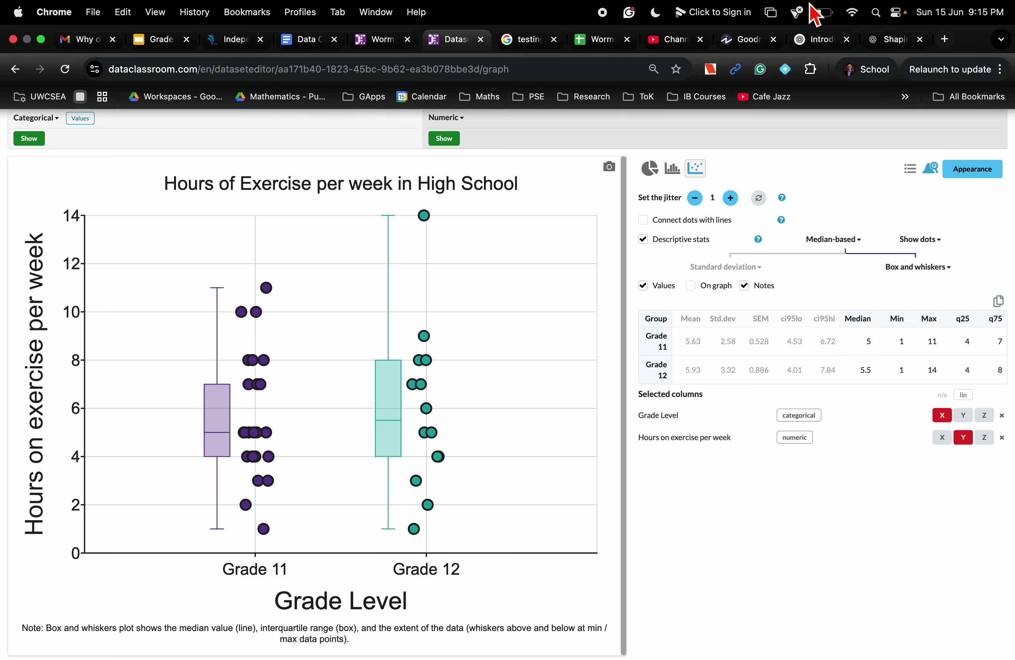